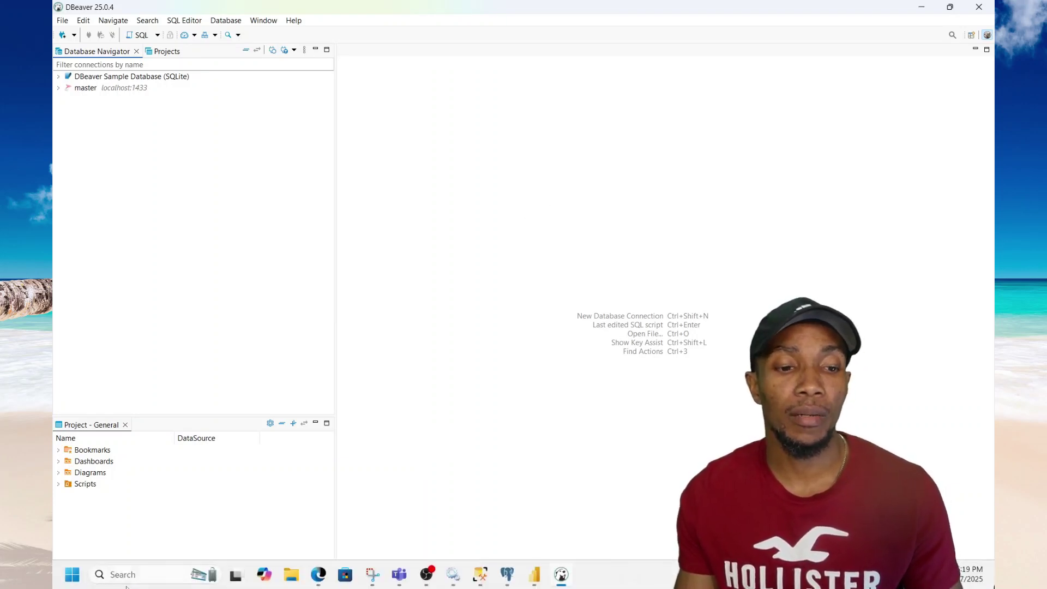
Step: Begin a new database connection from the Database menu and pick SQL Server as the driver
click(225, 20)
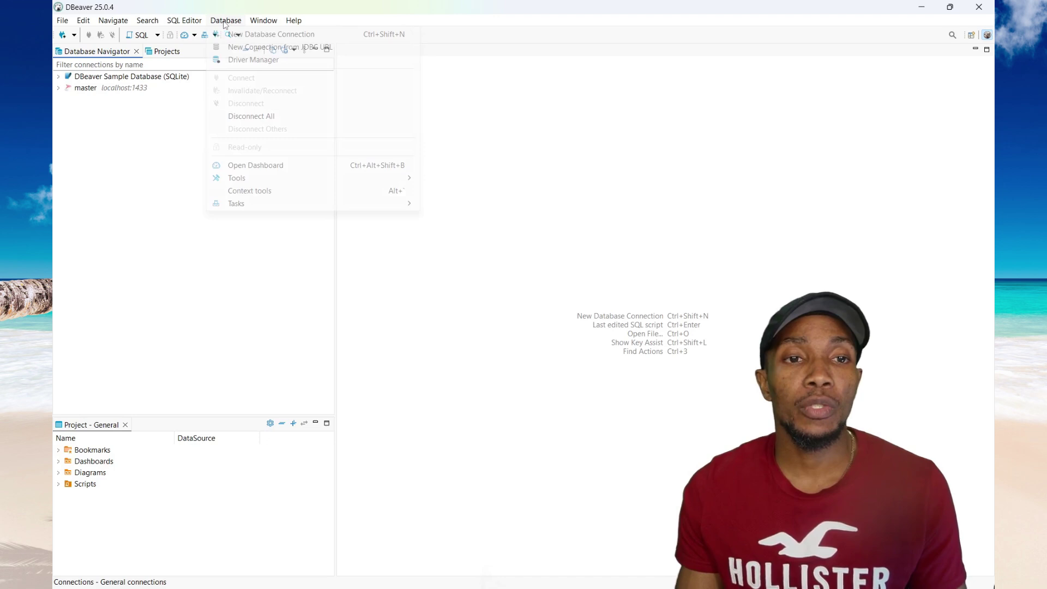
click(252, 35)
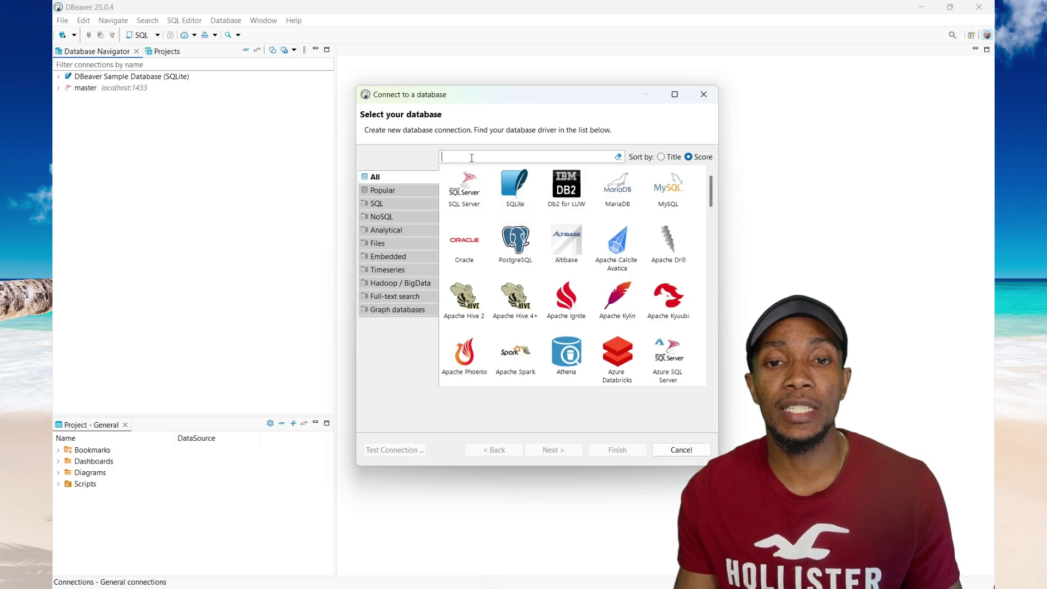
click(468, 194)
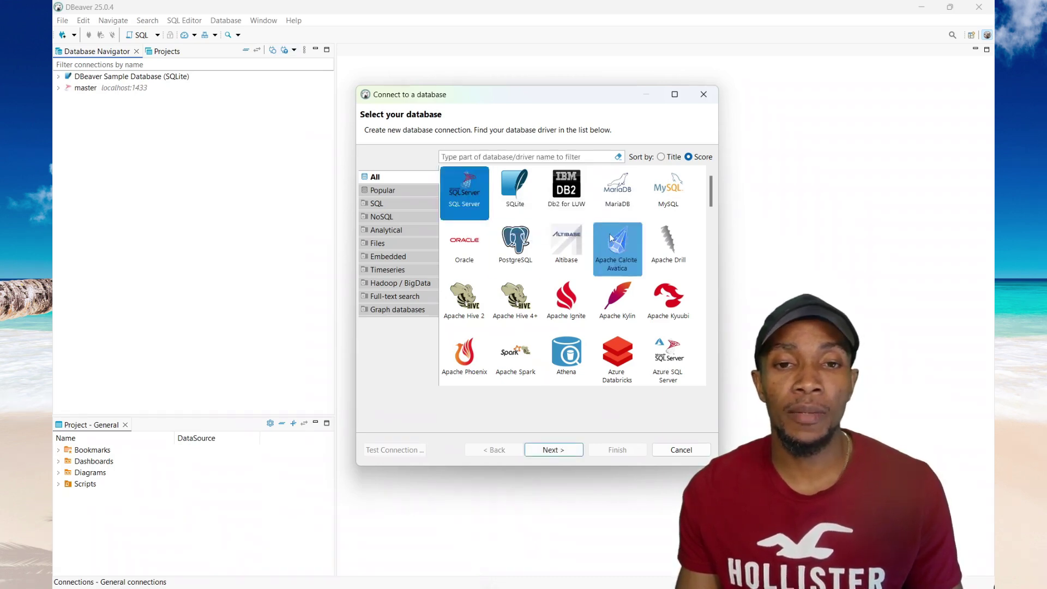
Step: Proceed to the SQL Server settings page prefilled with localhost, port 1433 and database master
click(553, 450)
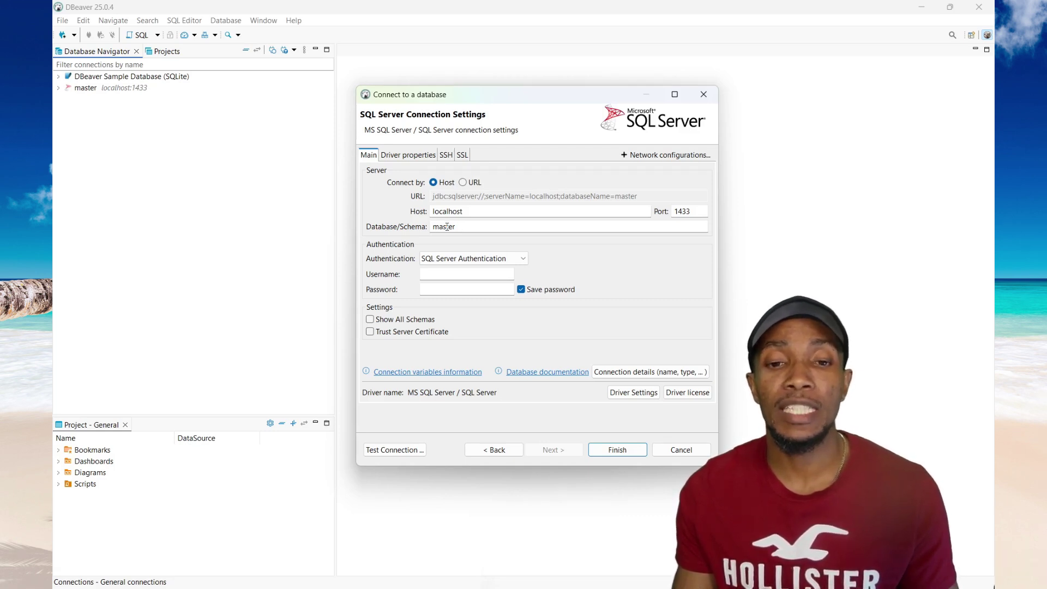
Step: Change the authentication method to Windows Authentication
click(421, 257)
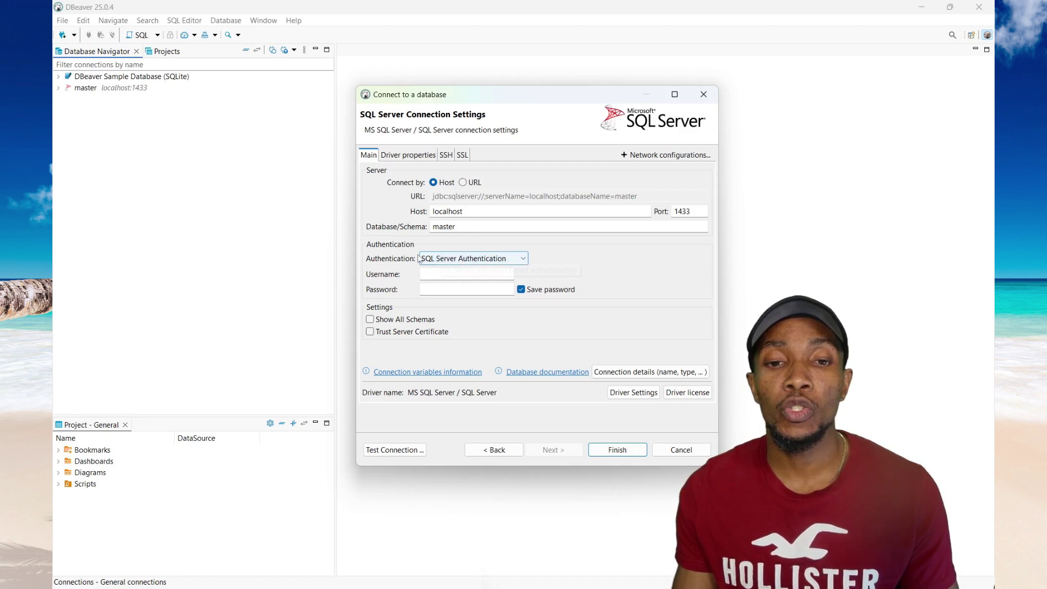
click(519, 259)
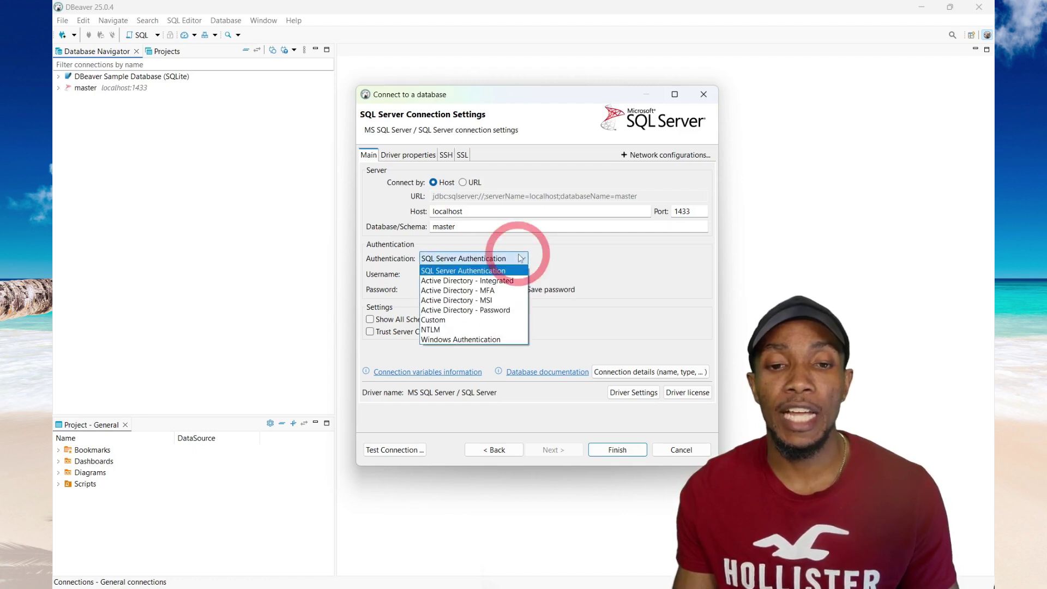
click(464, 340)
Step: Run a successful connection test and finish saving the new 'master 2' connection
click(413, 451)
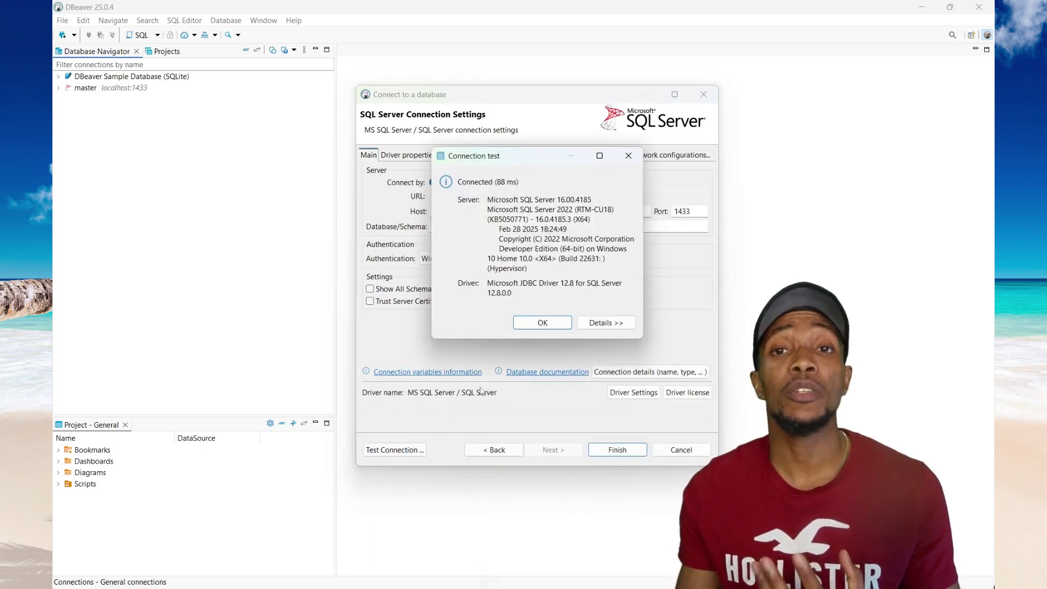
click(551, 326)
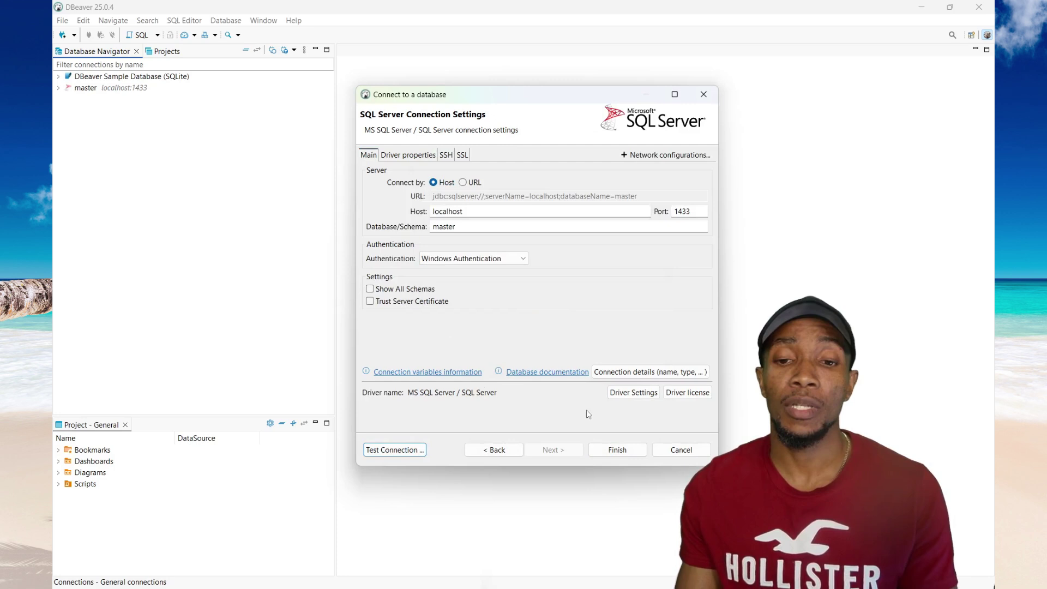
click(616, 449)
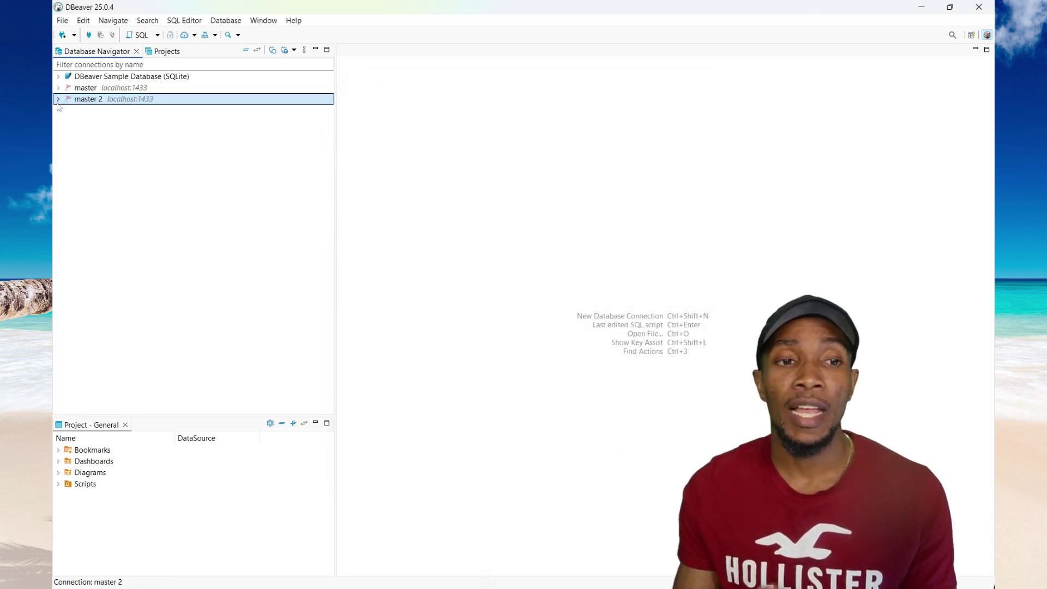
Step: Expand master 2, its Databases folder and AdventureWorksLT2025 in the Database Navigator
click(57, 100)
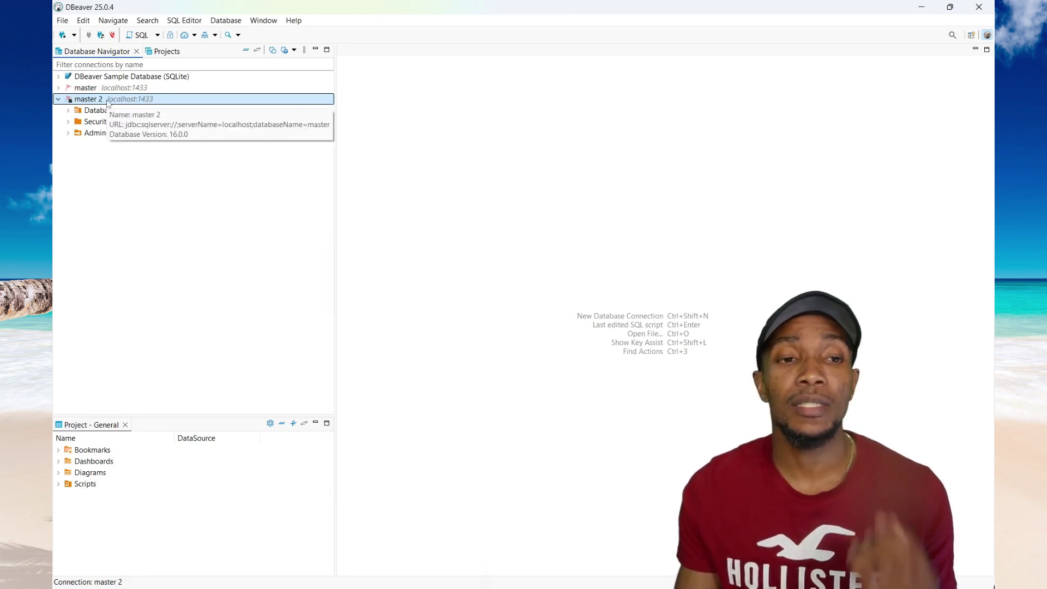
click(68, 109)
click(78, 132)
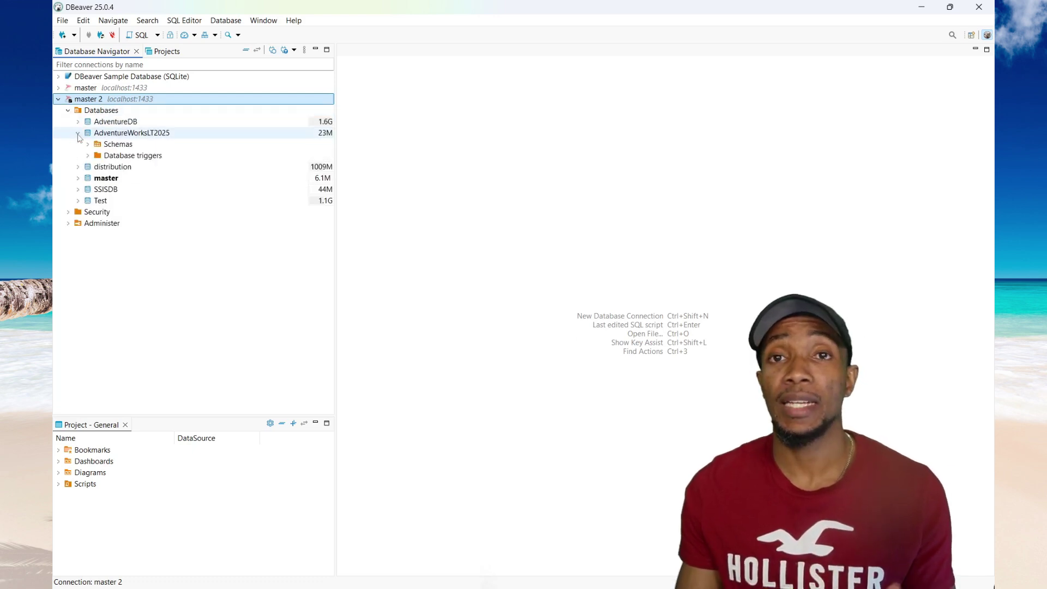